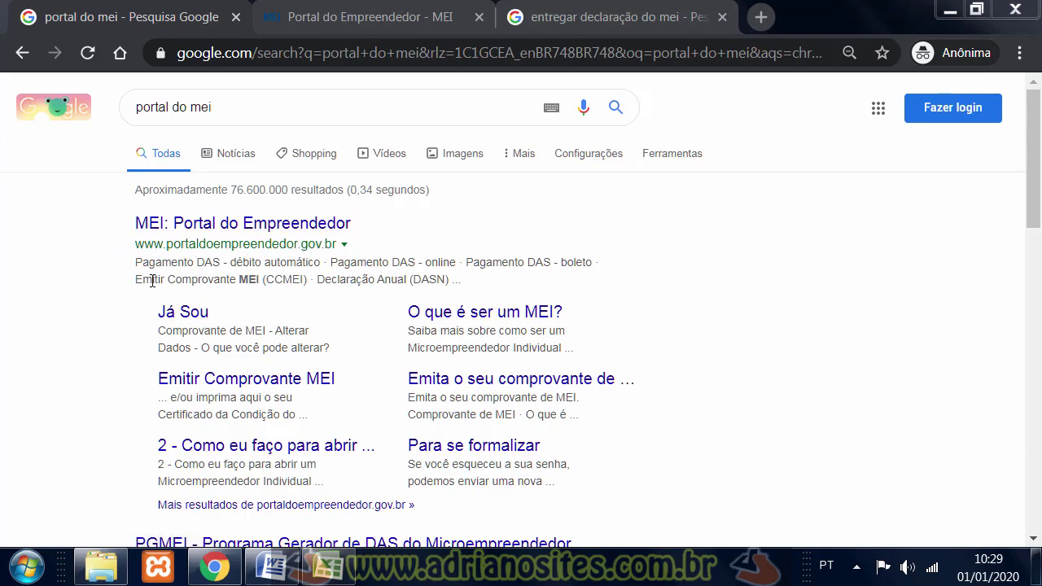
Open the MEI: Portal do Empreendedor site from the search results and show the services for existing microentrepreneurs
left_click(244, 232)
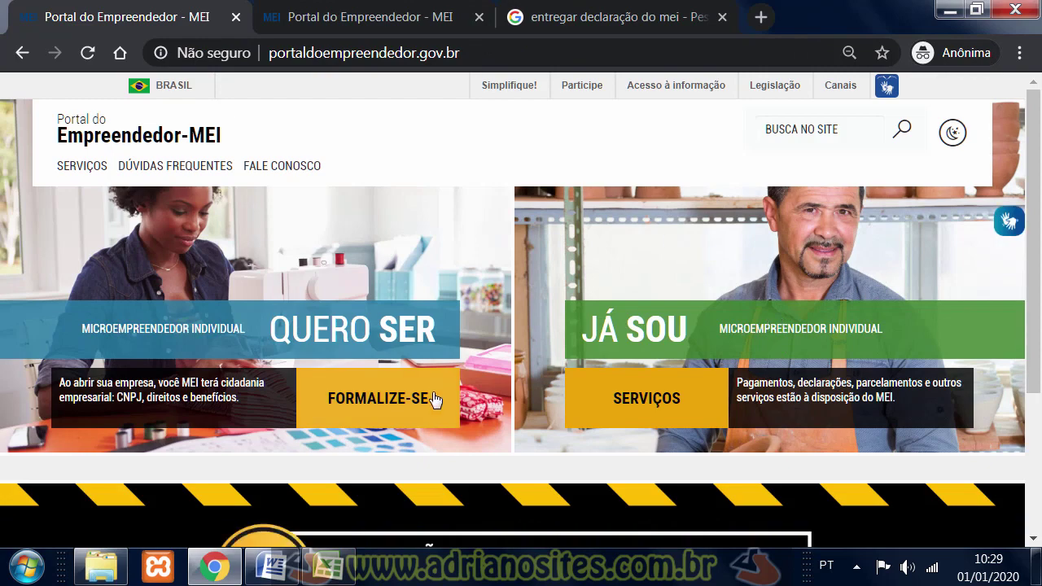
scroll(418, 364, "down", 3)
scroll(752, 477, "up", 3)
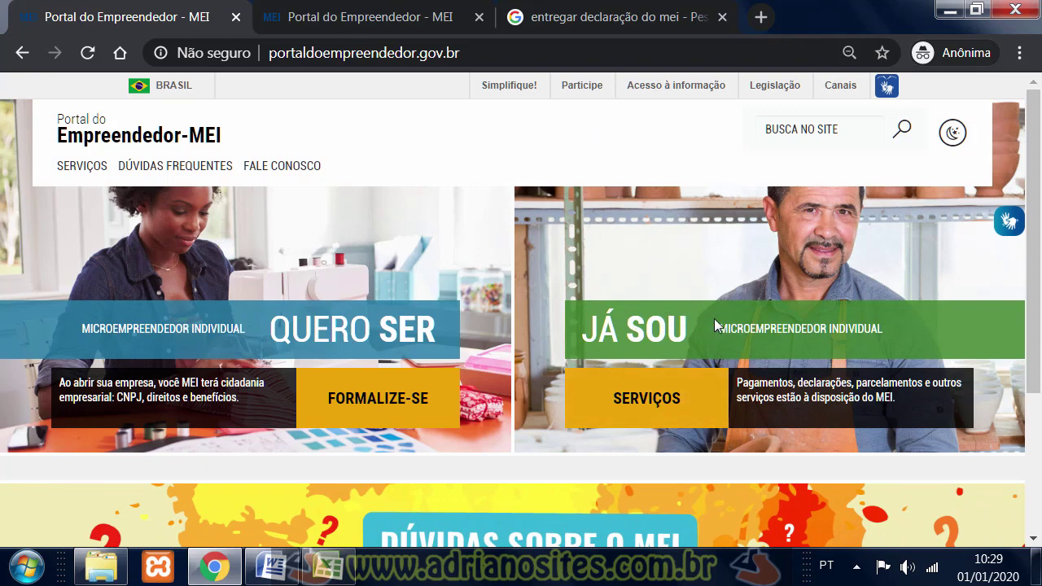
left_click(640, 396)
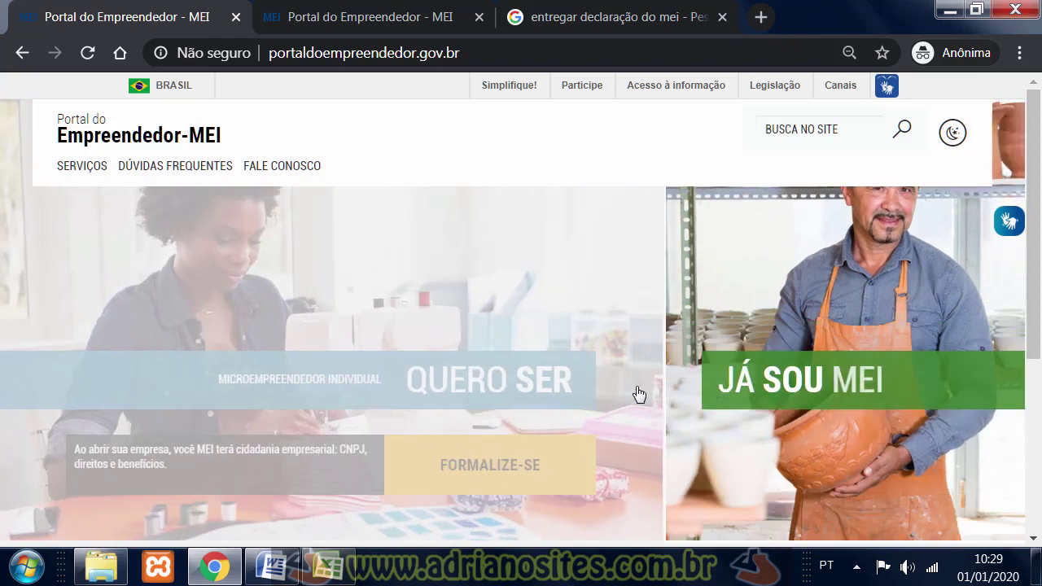
scroll(326, 342, "down", 3)
scroll(561, 469, "up", 3)
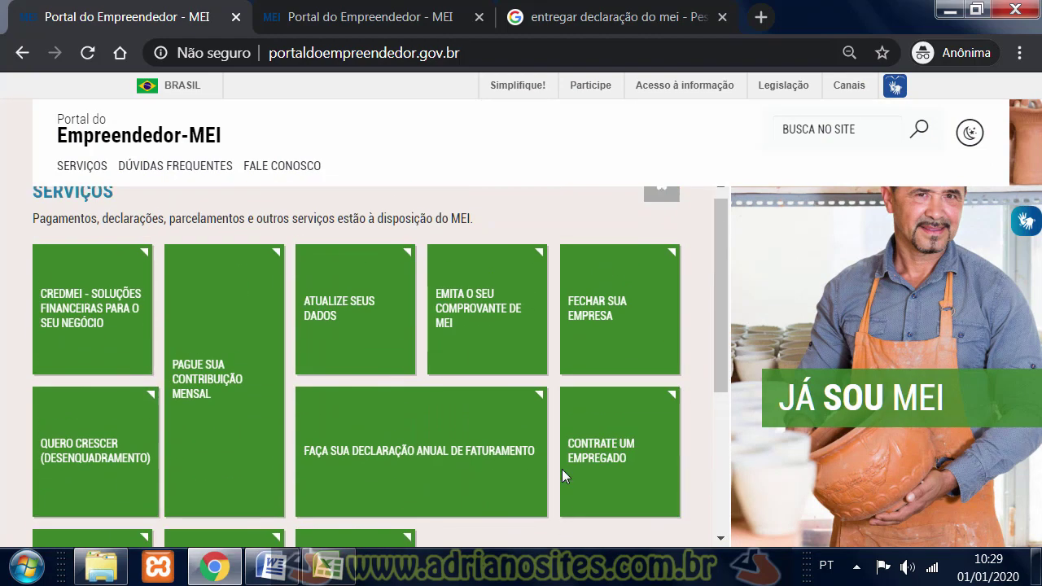
Open the Enviar Declaração service for the annual revenue declaration (Declaração Anual de Faturamento)
scroll(610, 304, "down", 1)
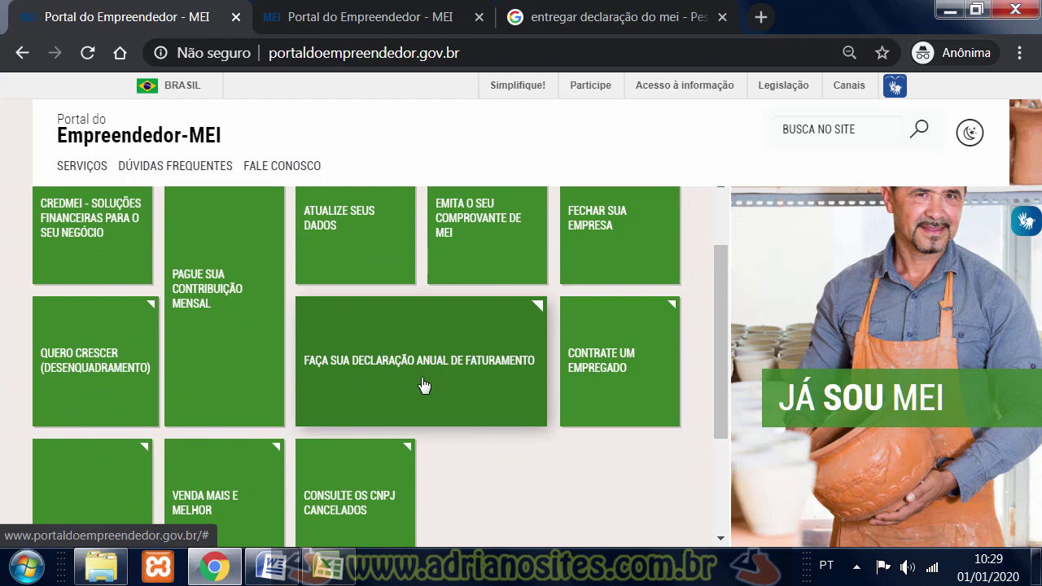
left_click(431, 373)
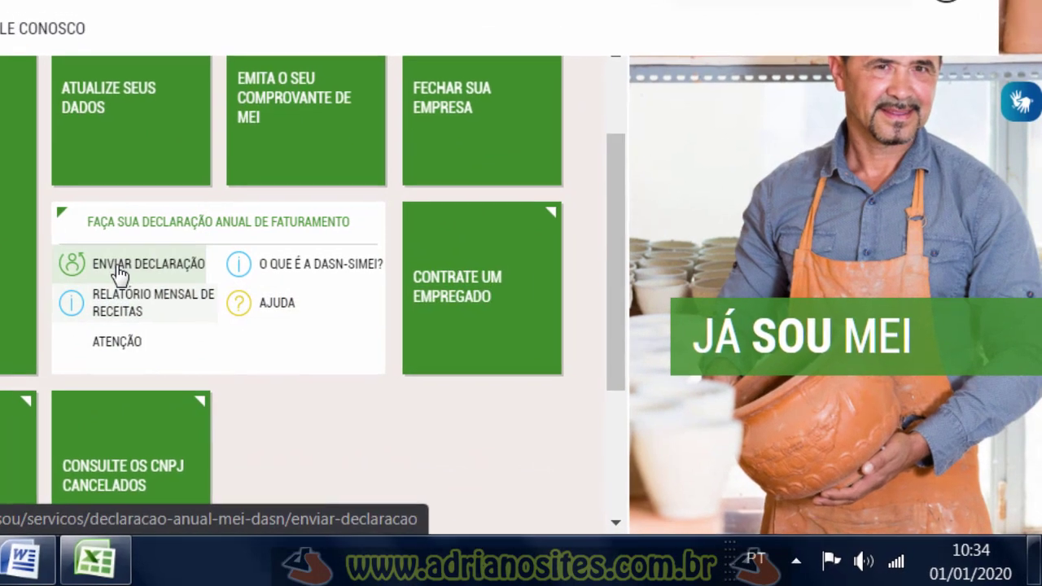
left_click(118, 269)
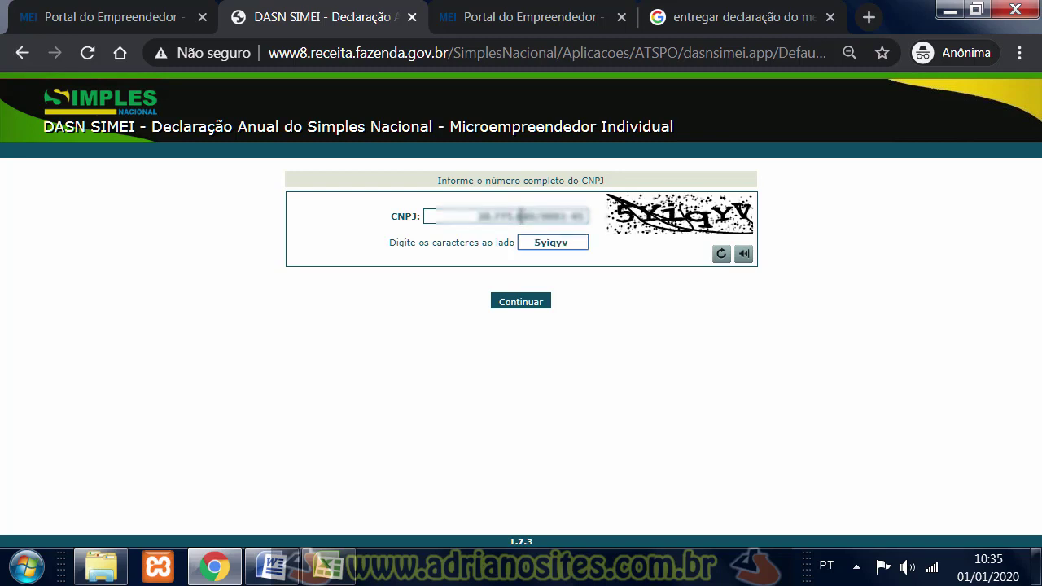
Submit the filled-in CNPJ identification form and start an Original declaration for calendar year 2019
left_click(523, 305)
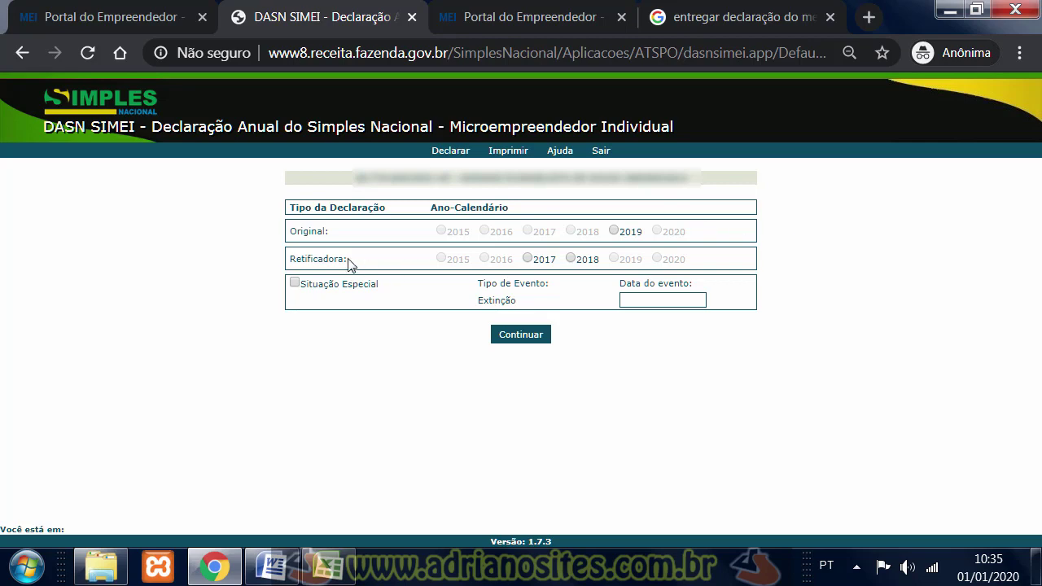
left_click_drag(299, 230, 335, 234)
left_click_drag(293, 258, 350, 265)
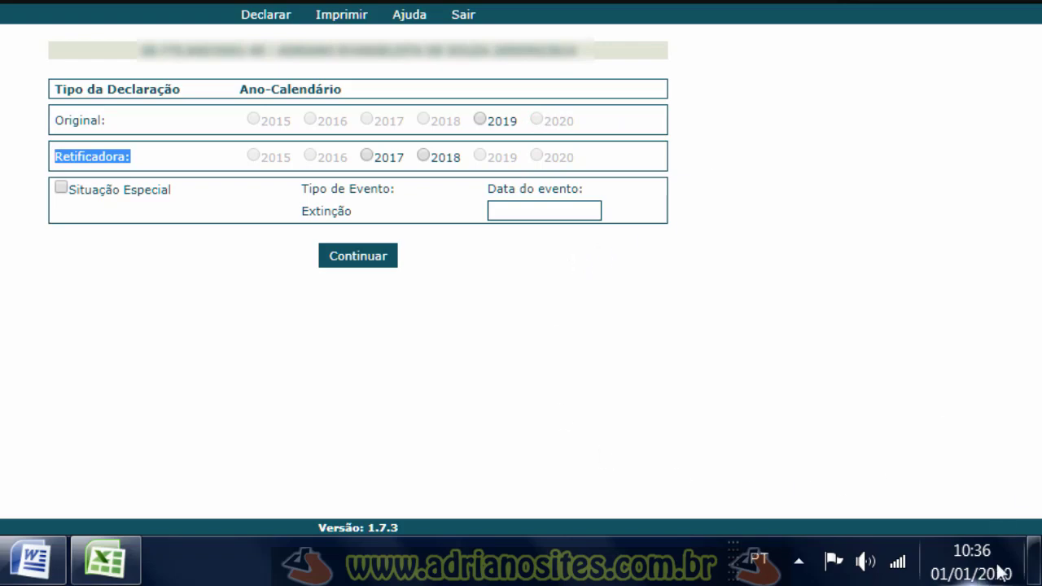
left_click(480, 121)
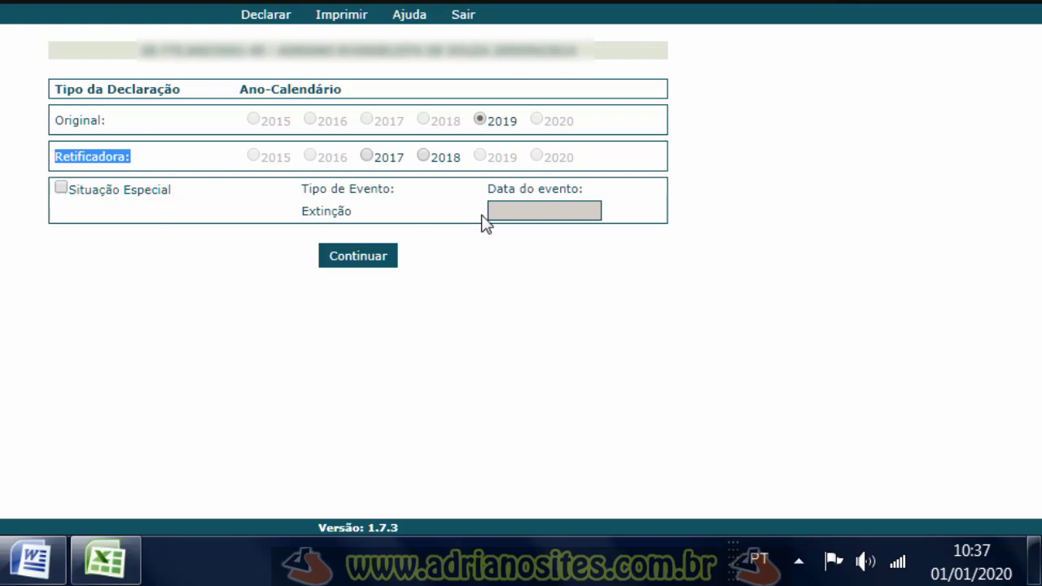
left_click(360, 259)
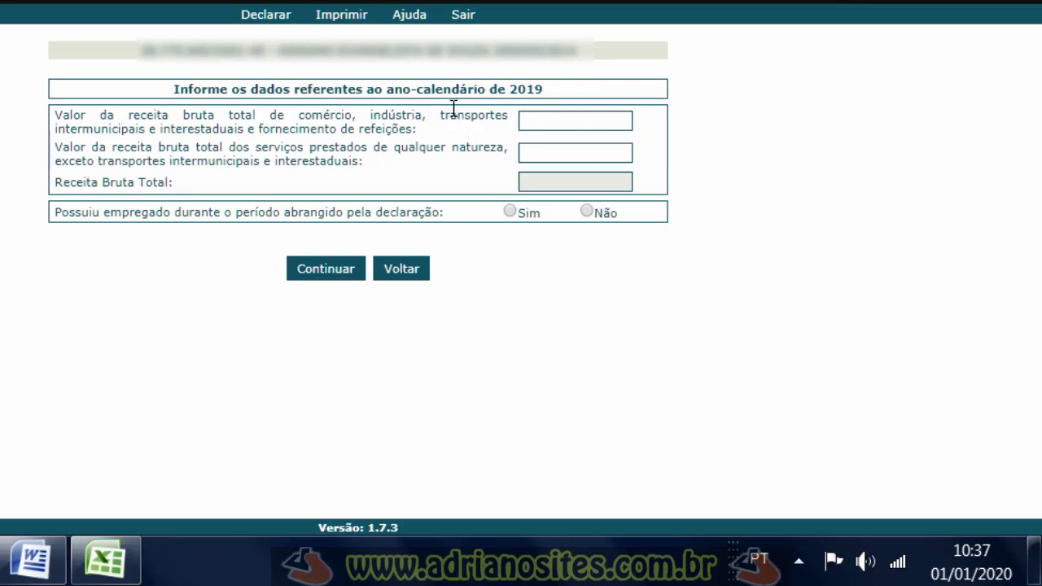
Examine the descriptions of the two gross revenue fields, one for commerce, industry and transport and one for services
left_click_drag(184, 115, 143, 136)
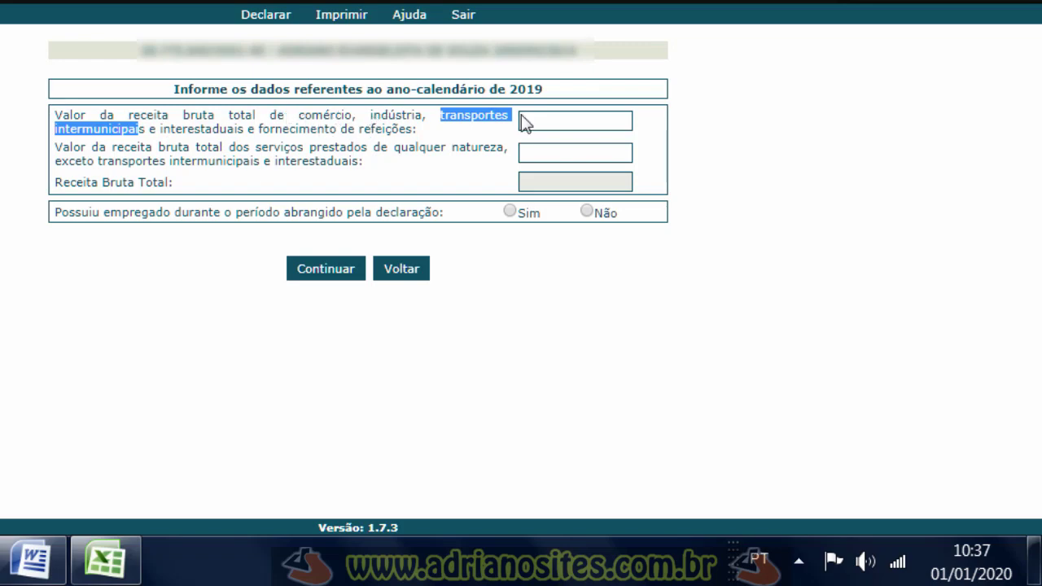
left_click(835, 162)
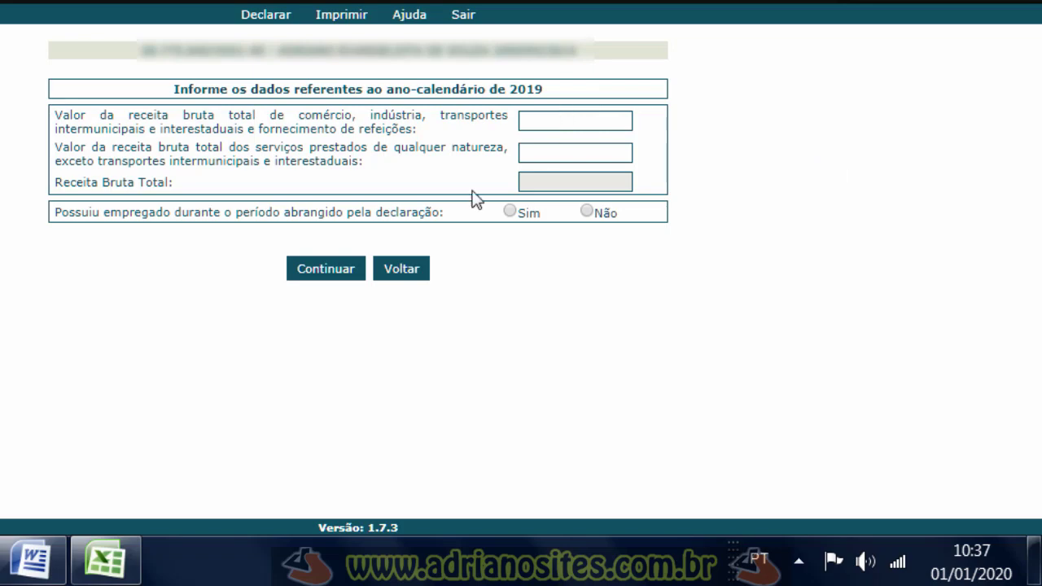
left_click_drag(298, 115, 153, 136)
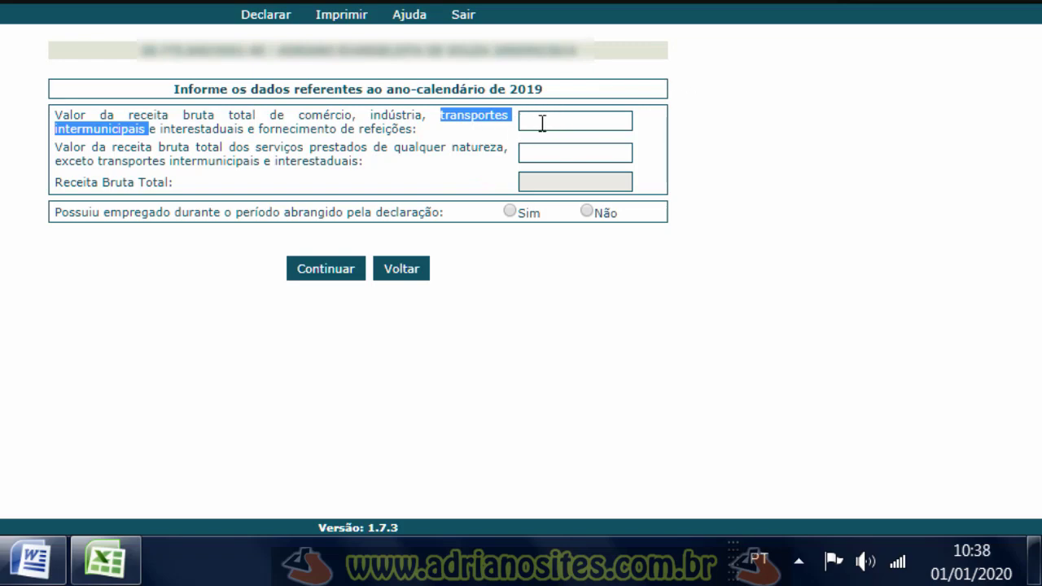
left_click_drag(101, 115, 149, 132)
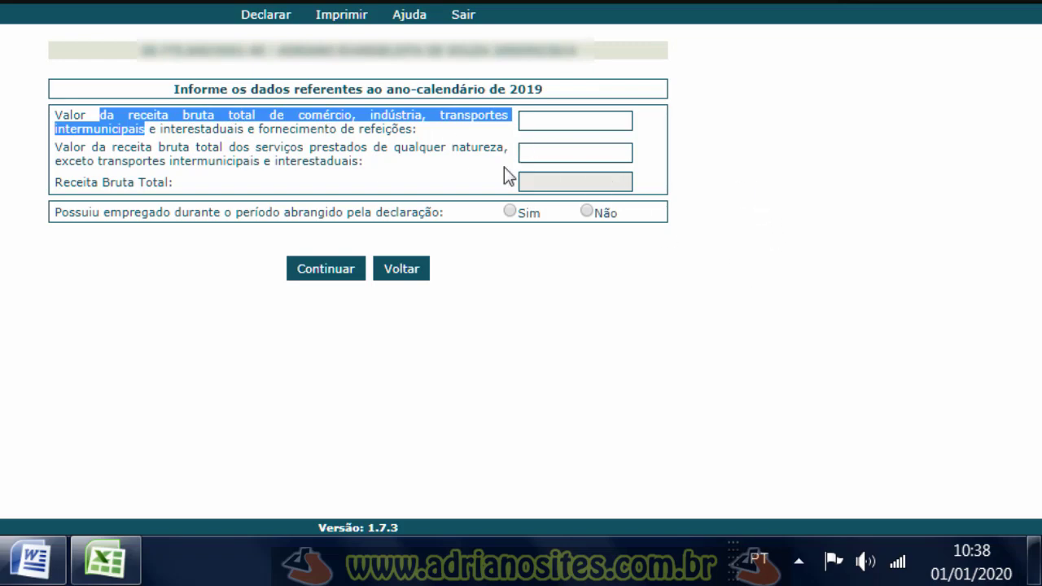
left_click(566, 117)
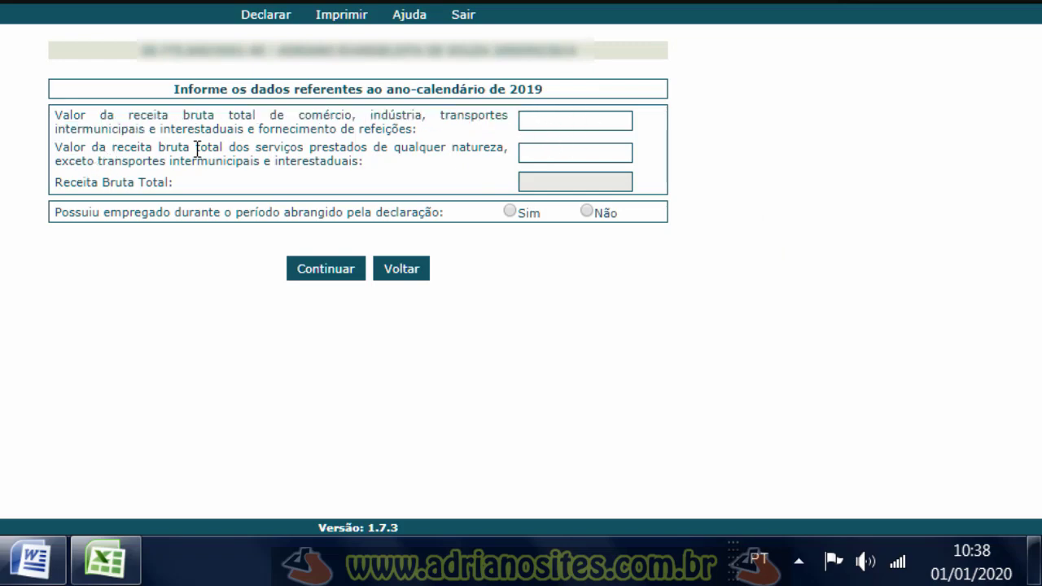
left_click_drag(260, 146, 490, 147)
left_click_drag(62, 161, 359, 164)
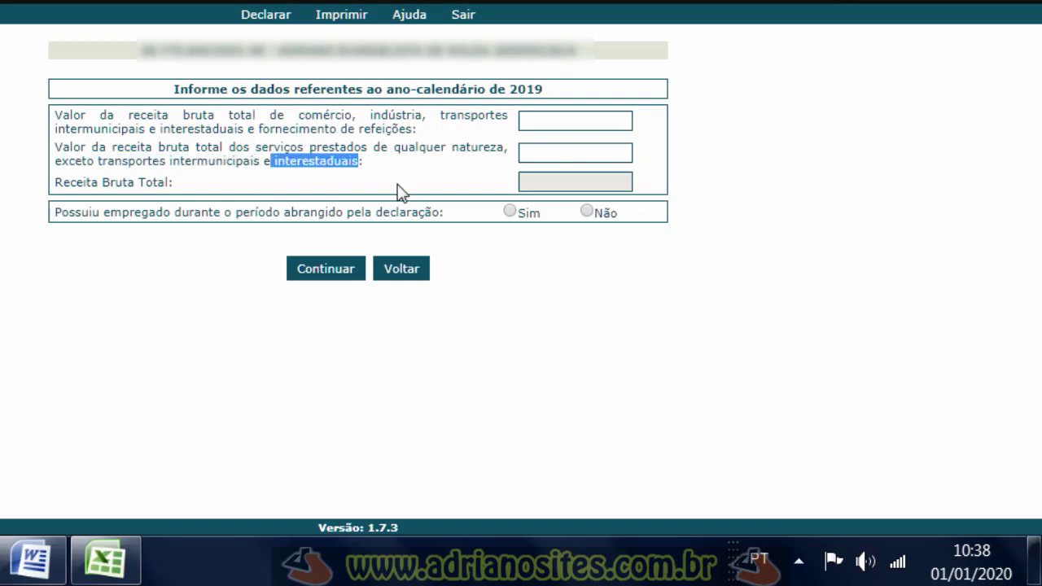
left_click(401, 192)
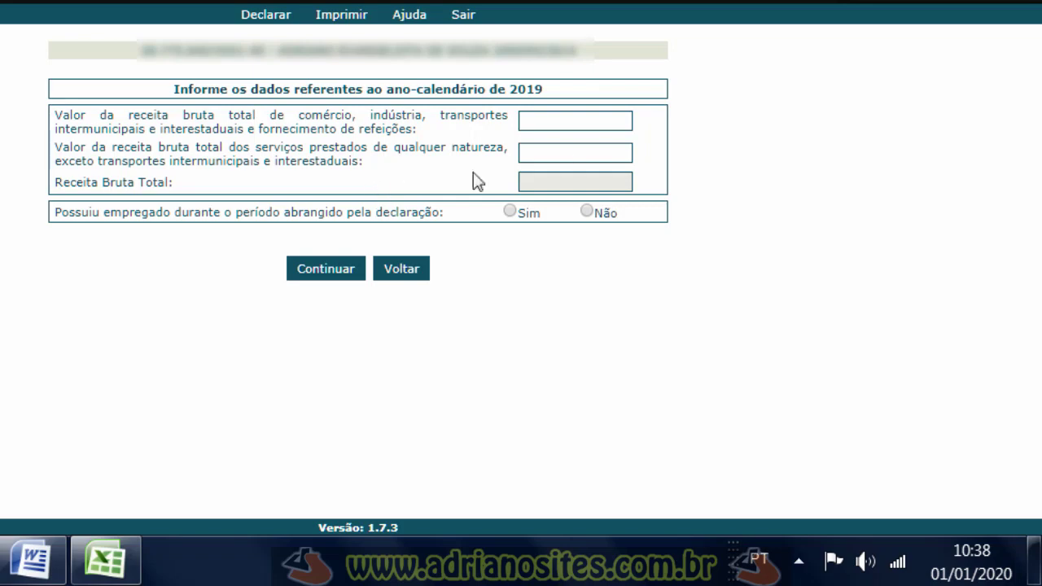
left_click(567, 158)
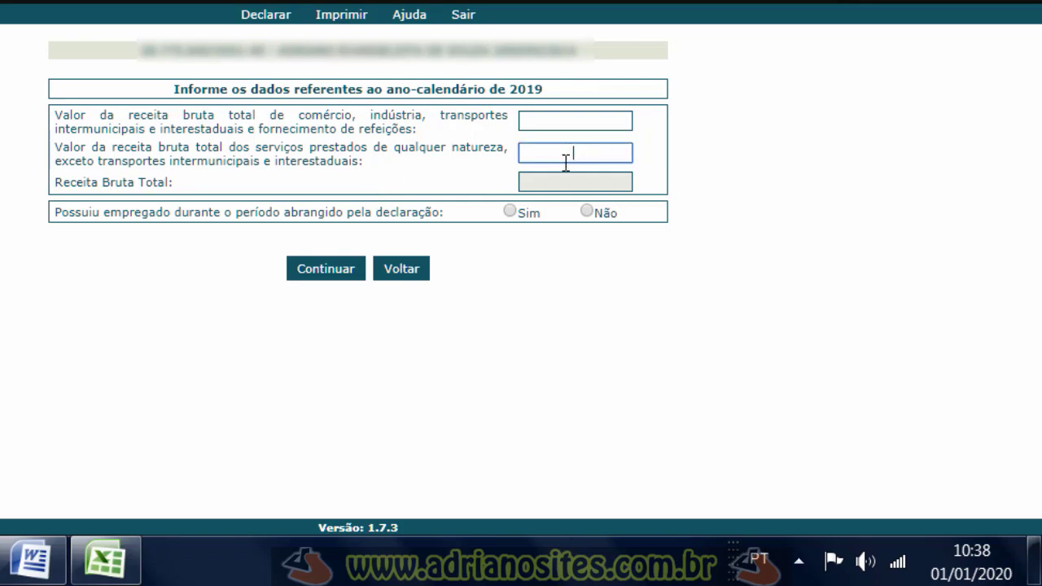
left_click(532, 118)
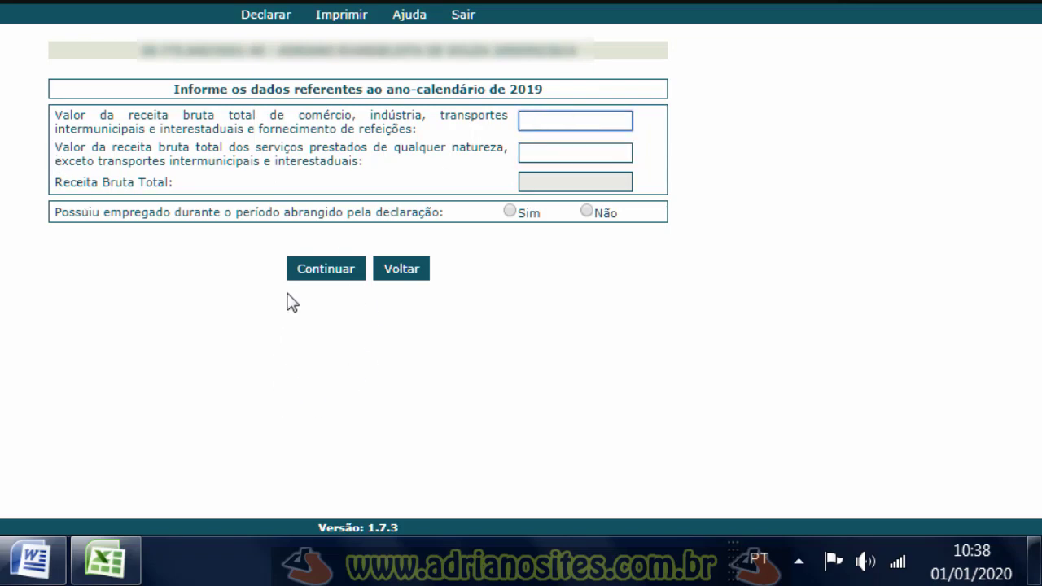
left_click(316, 115)
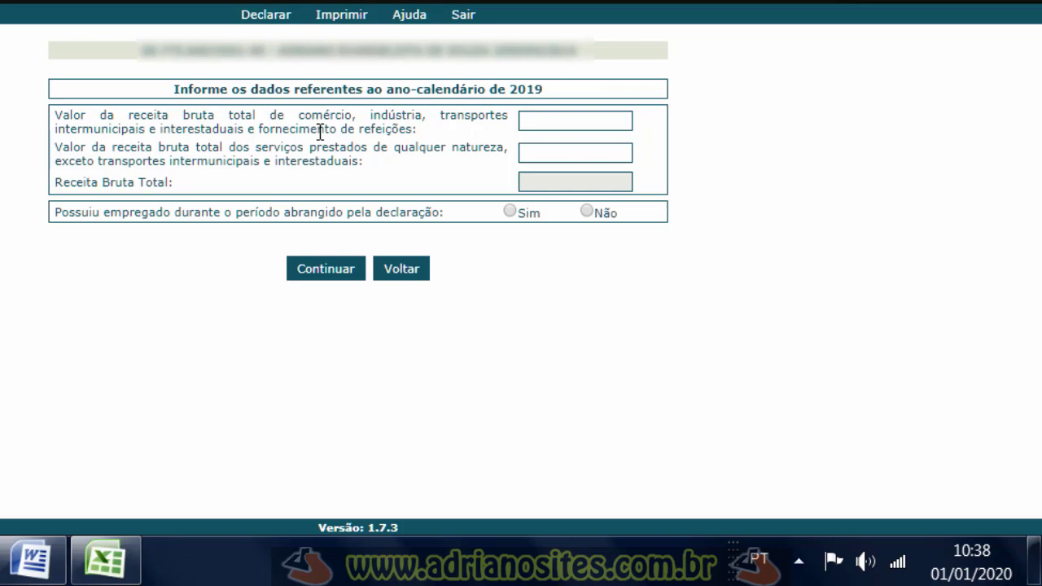
left_click(541, 122)
left_click(547, 158)
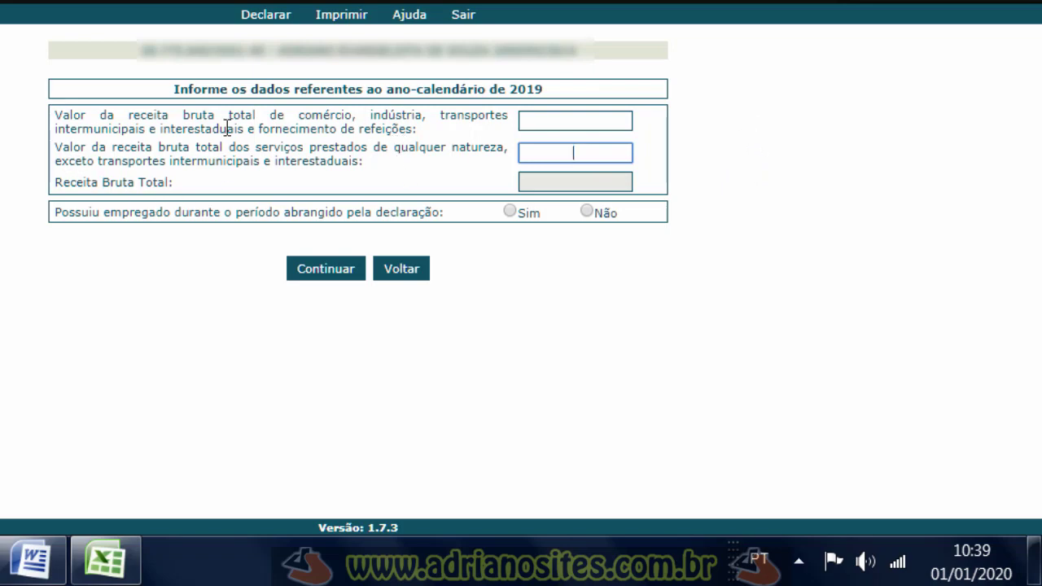
Set the total gross revenue from commerce, industry, transport and meals to 0,00
left_click_drag(70, 114, 411, 127)
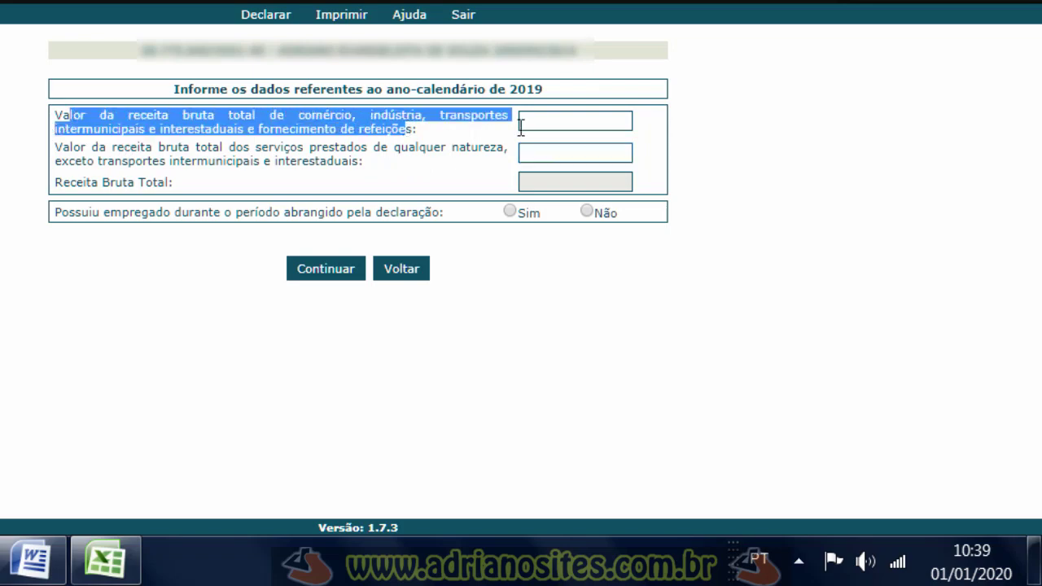
left_click(541, 116)
type("0")
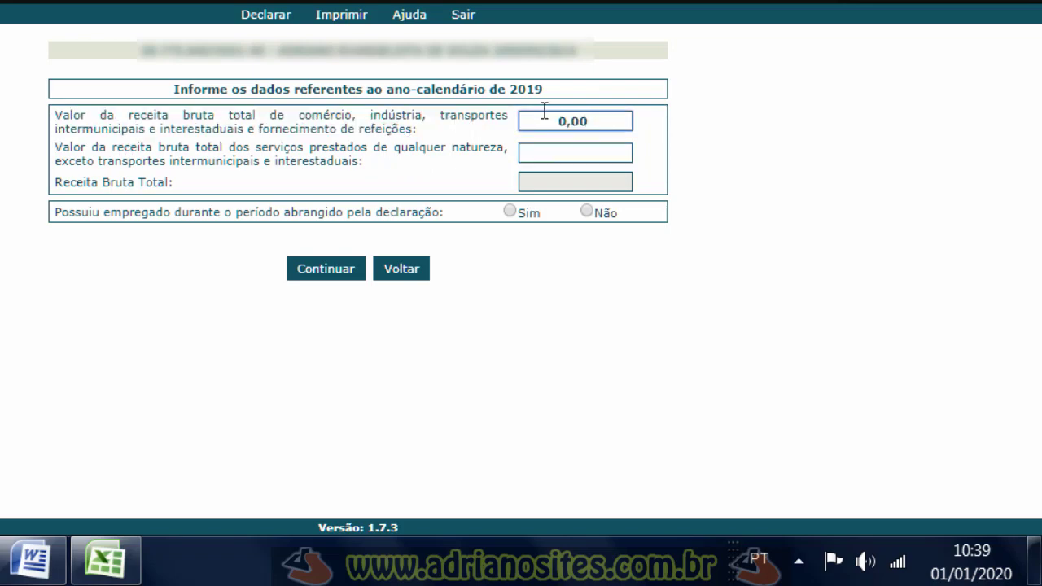
left_click_drag(54, 147, 514, 140)
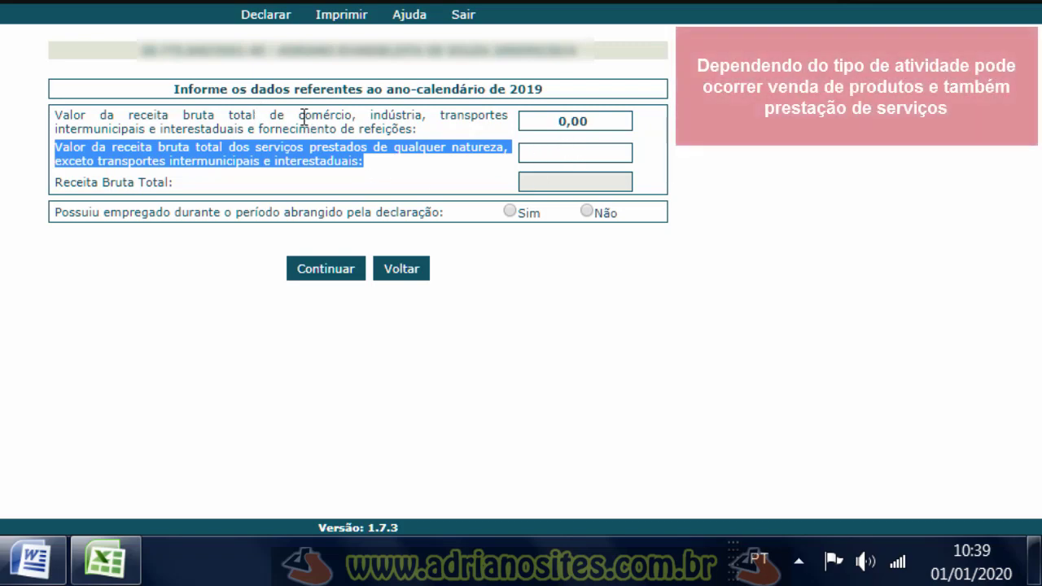
left_click_drag(346, 115, 442, 117)
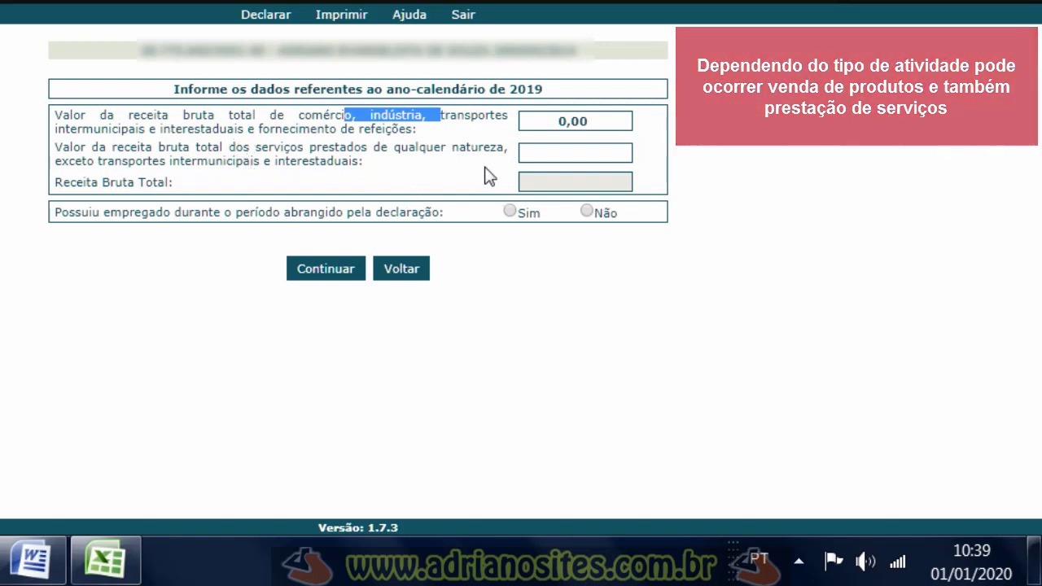
left_click_drag(546, 123, 589, 123)
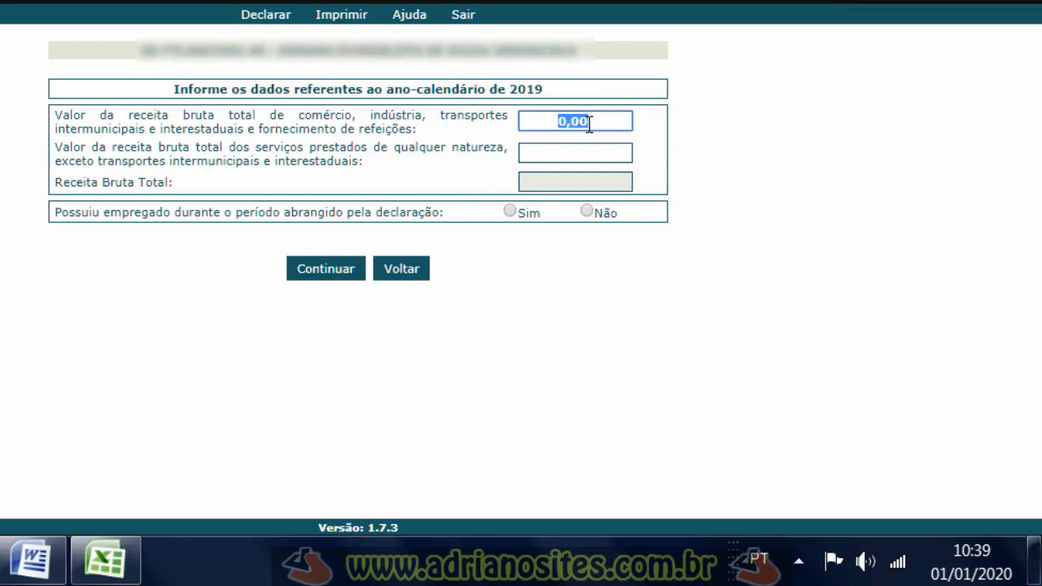
Enter 16.422,00 as the total gross revenue from services, checking it against the yearly total in the Excel spreadsheet
left_click(577, 153)
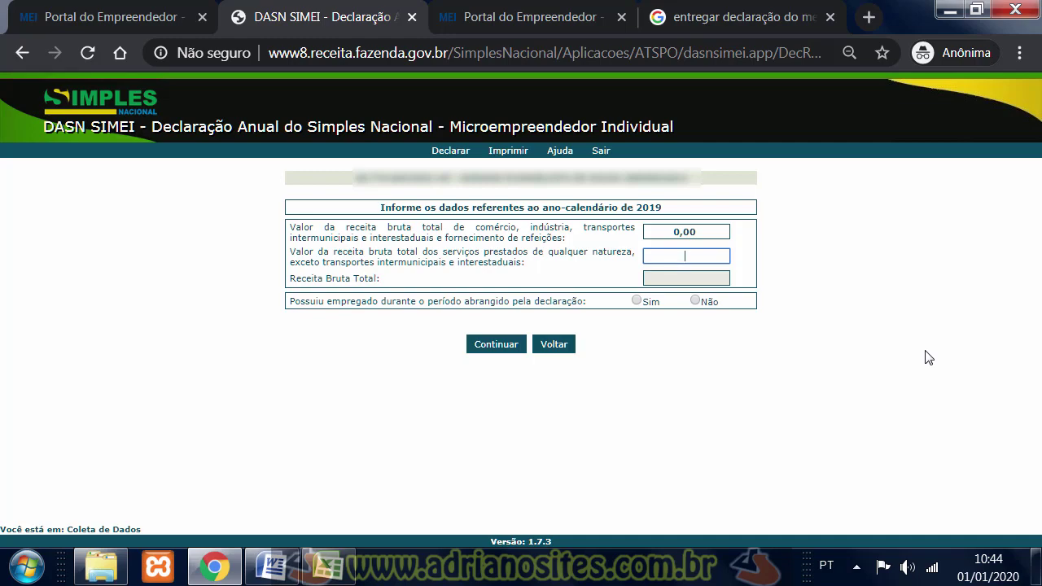
left_click(350, 566)
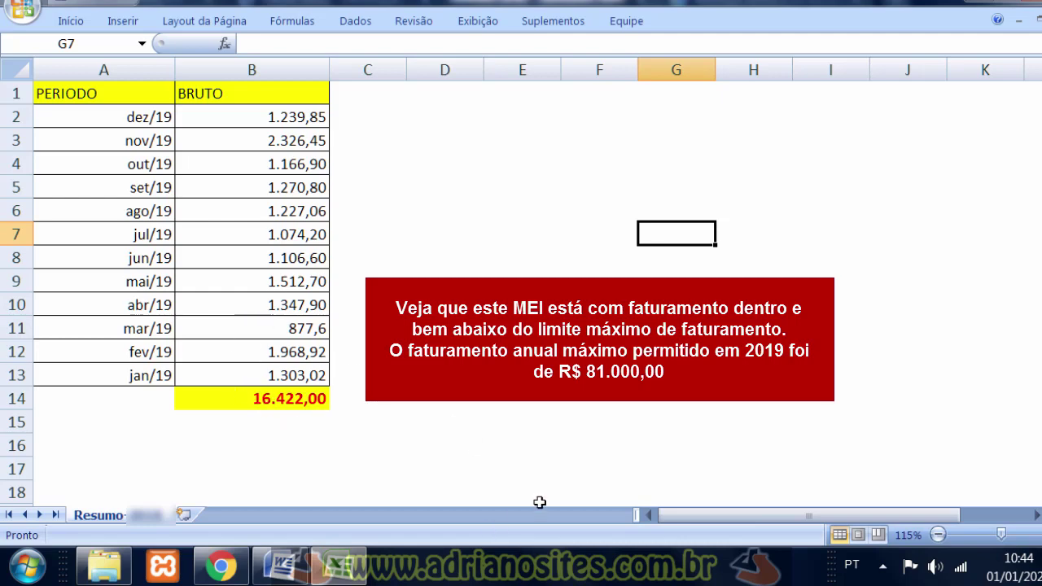
left_click(216, 569)
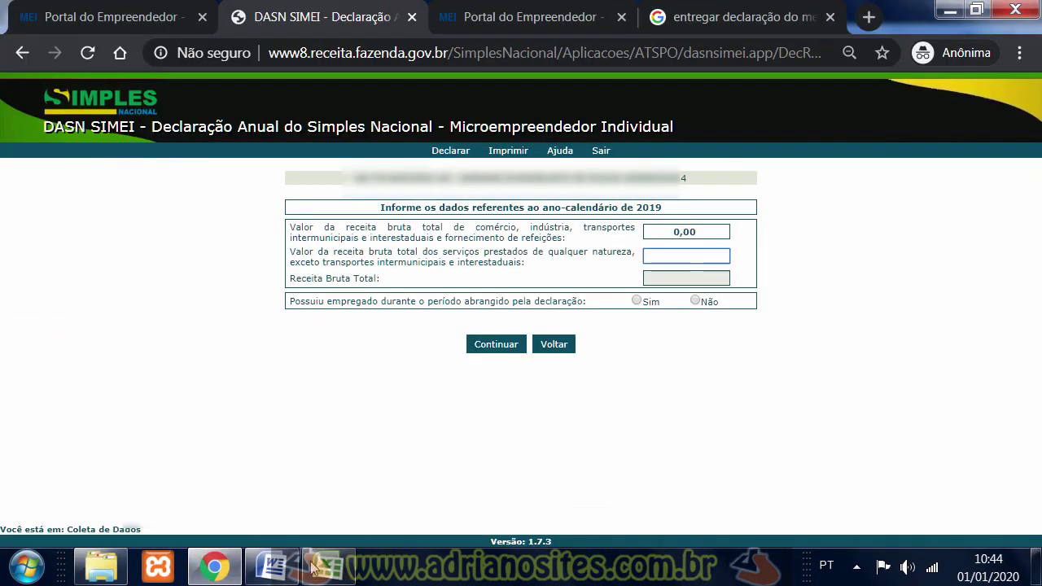
type("16")
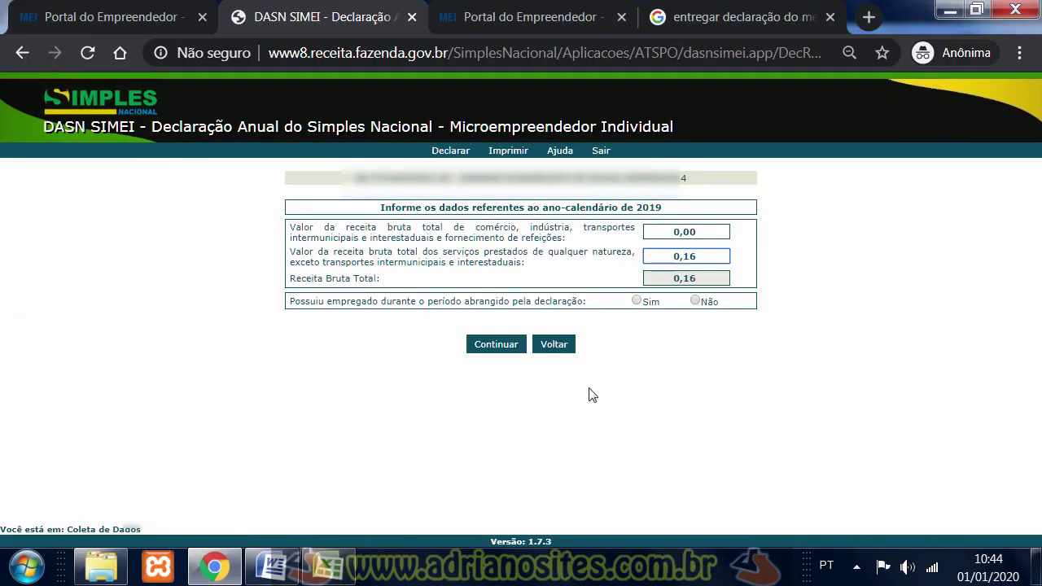
type(".422,00")
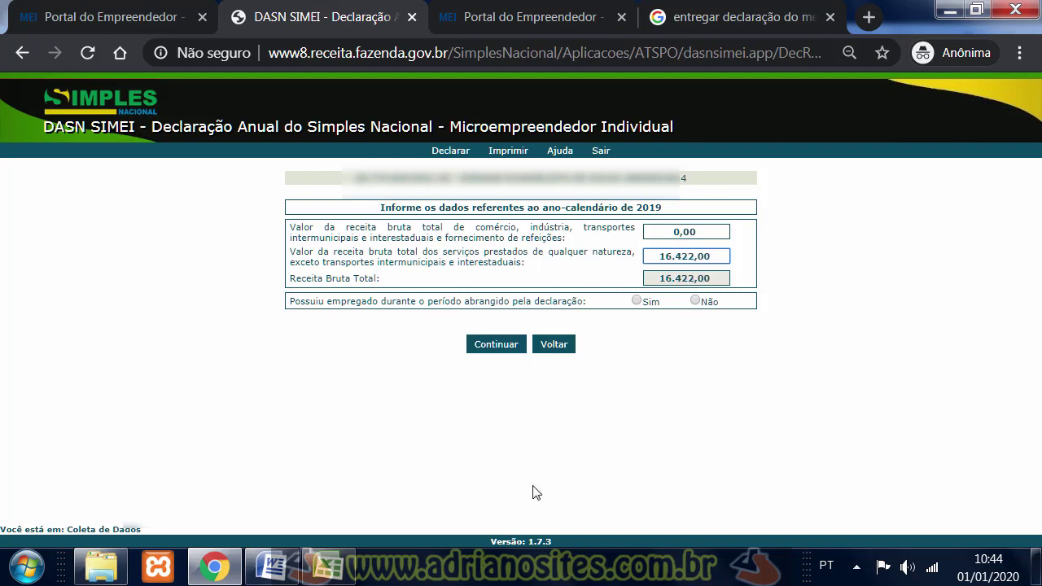
left_click(328, 567)
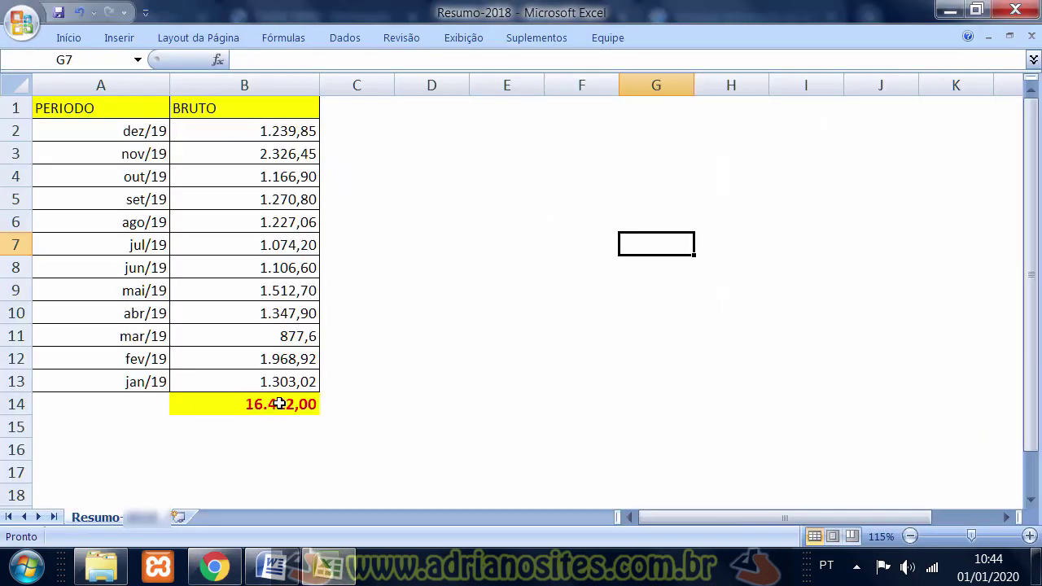
left_click(949, 10)
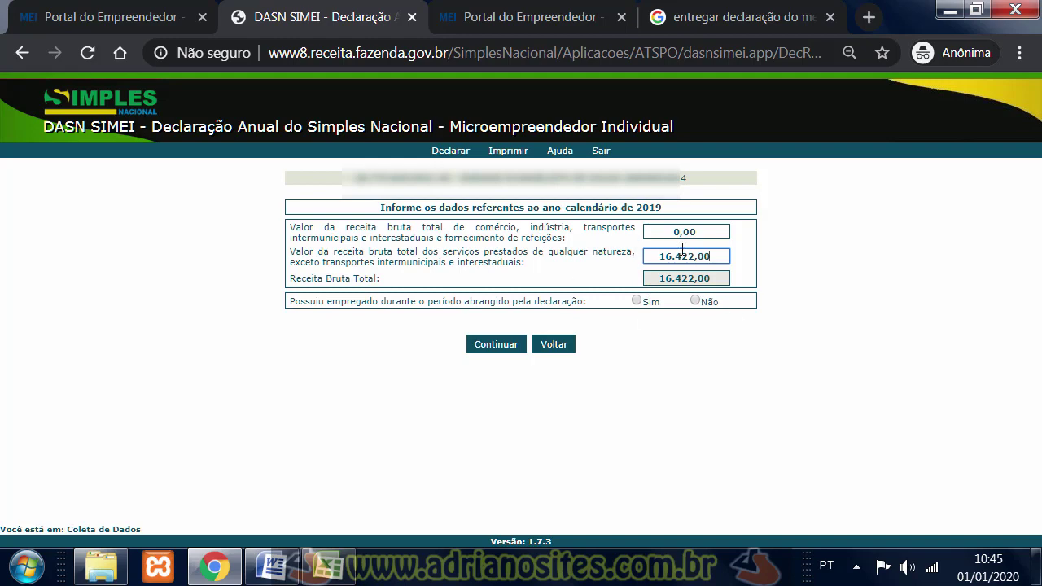
Try 10.000,00 as the commerce and industry gross revenue, and reset that field to 0,00
left_click(712, 235)
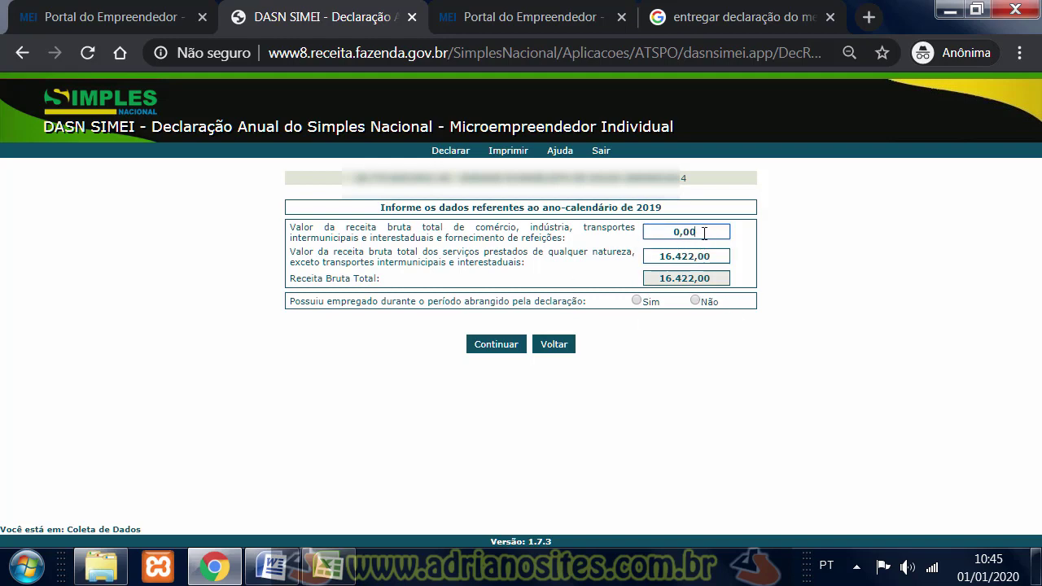
type("10.000,00")
left_click_drag(721, 232, 563, 230)
key("BackSpace")
type("0")
left_click(713, 254)
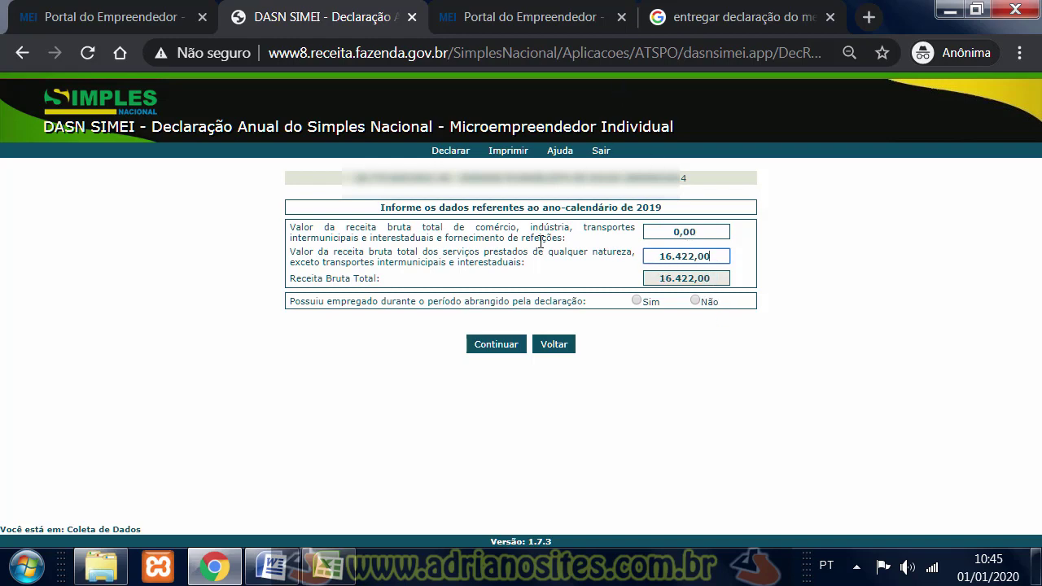
Answer Não to whether the company had an employee during the period covered by the declaration
left_click_drag(298, 301, 579, 300)
left_click(586, 302)
left_click_drag(306, 301, 381, 301)
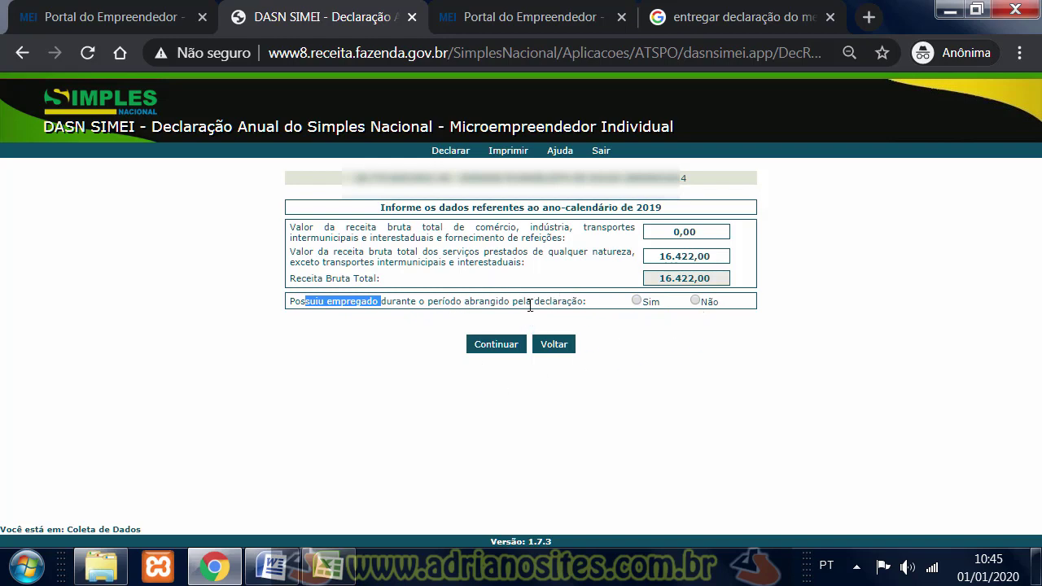
left_click(530, 302)
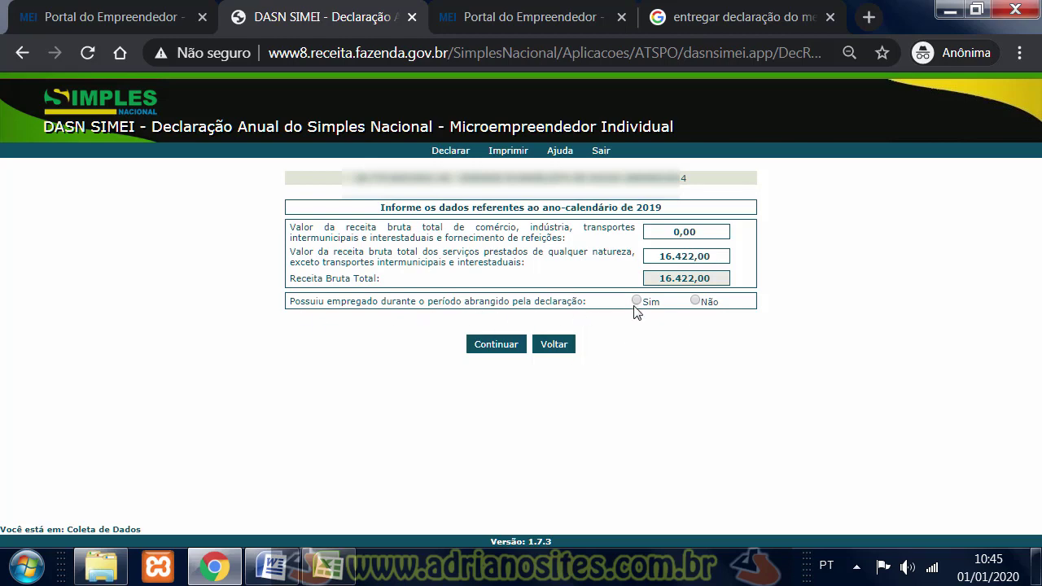
left_click(696, 301)
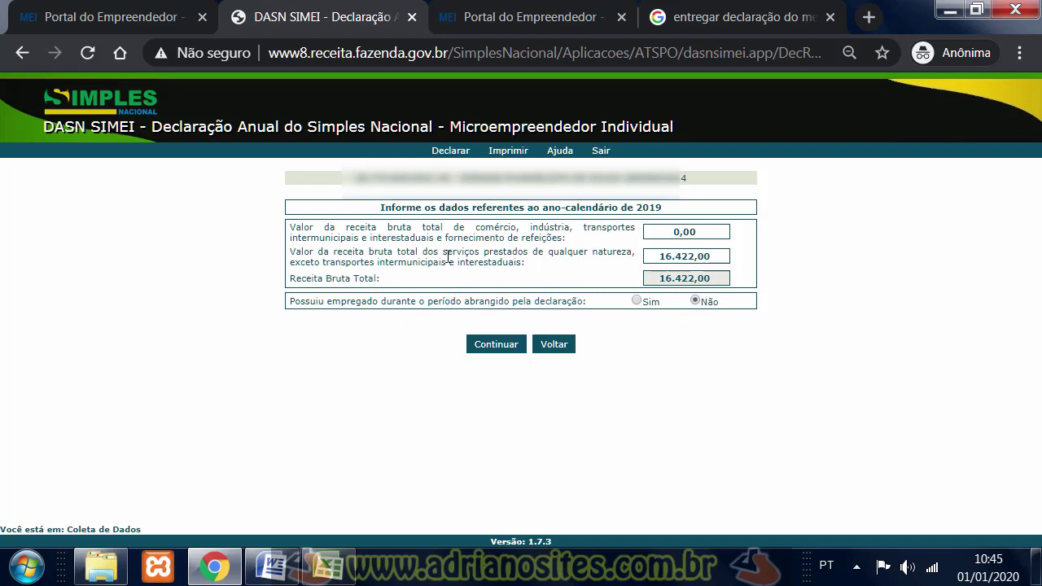